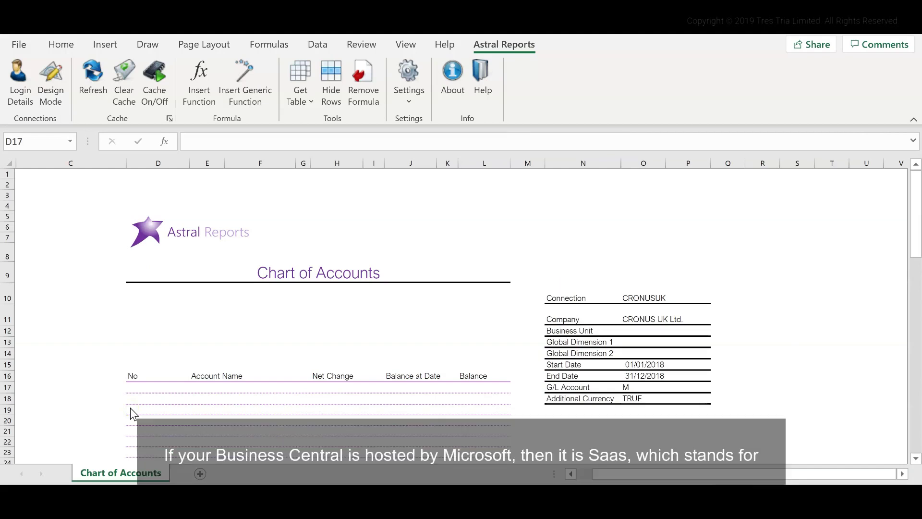
Step: Select cell D17 on the Chart of Accounts sheet and open the Astral Reports login details
click(130, 408)
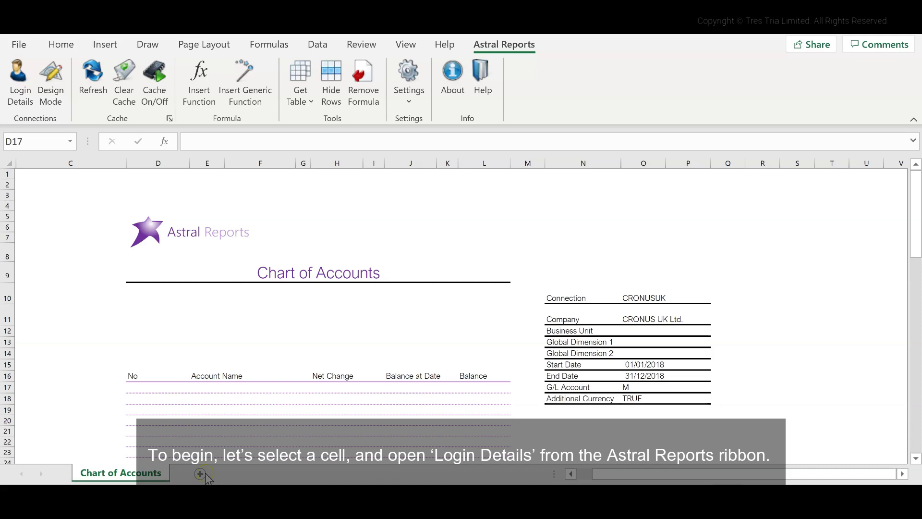
click(166, 388)
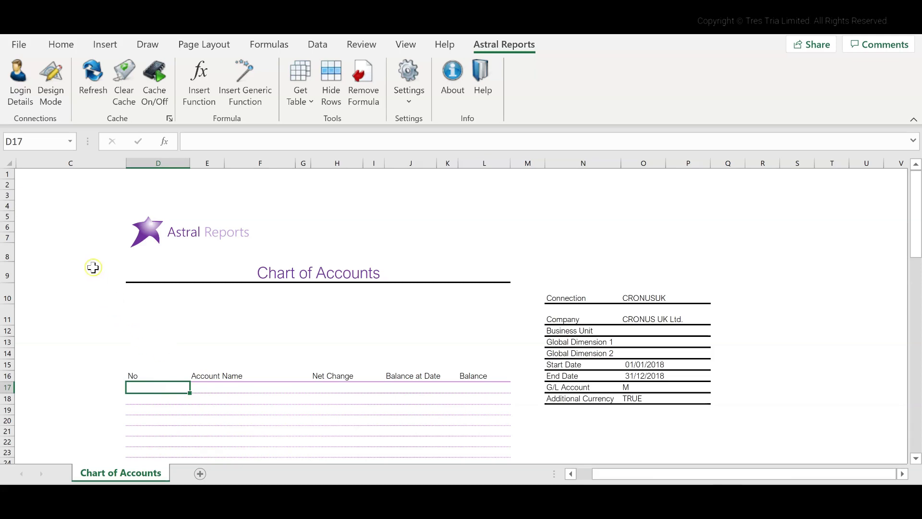
click(24, 102)
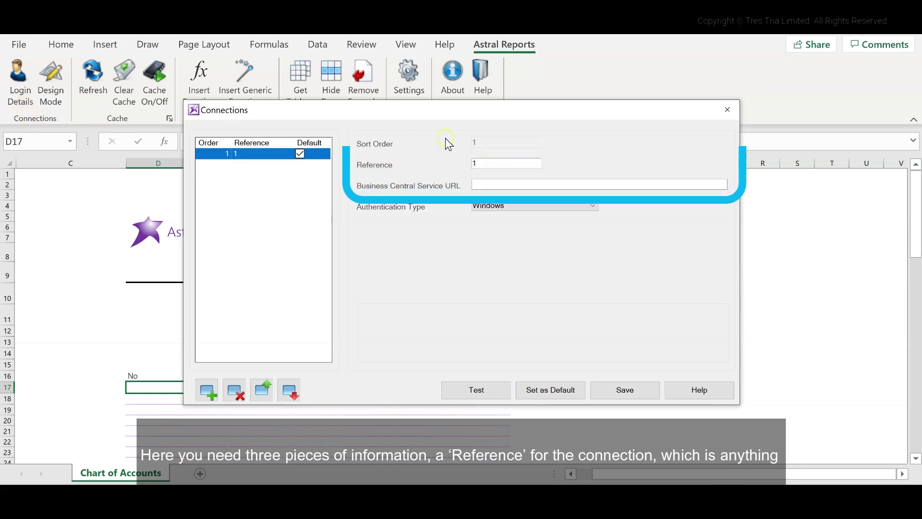
click(502, 165)
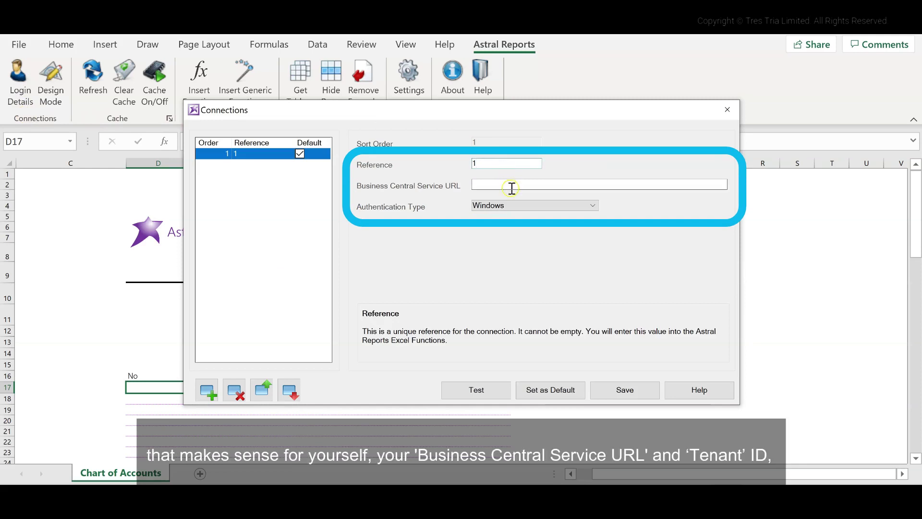
click(509, 189)
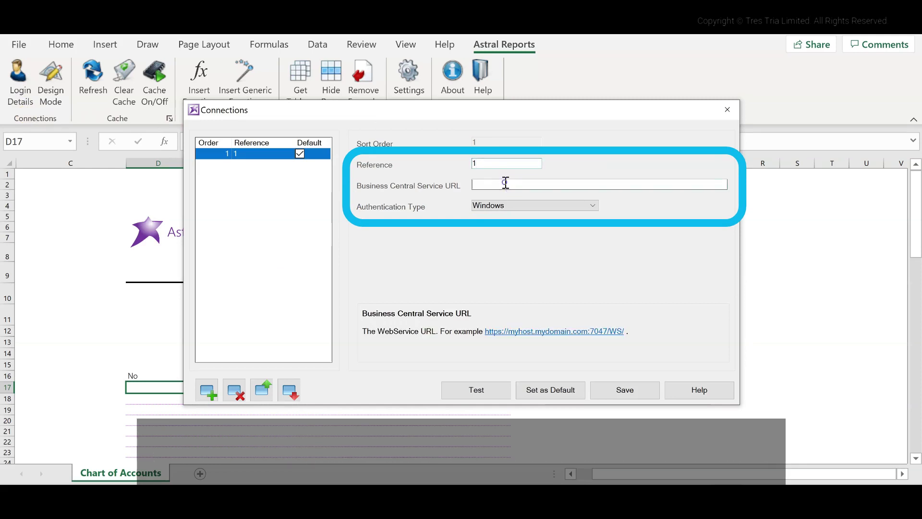
click(506, 187)
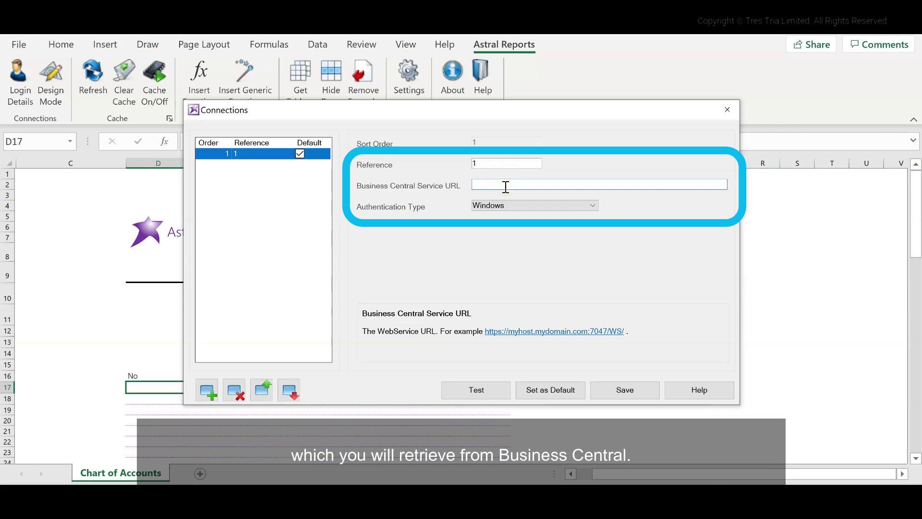
click(507, 189)
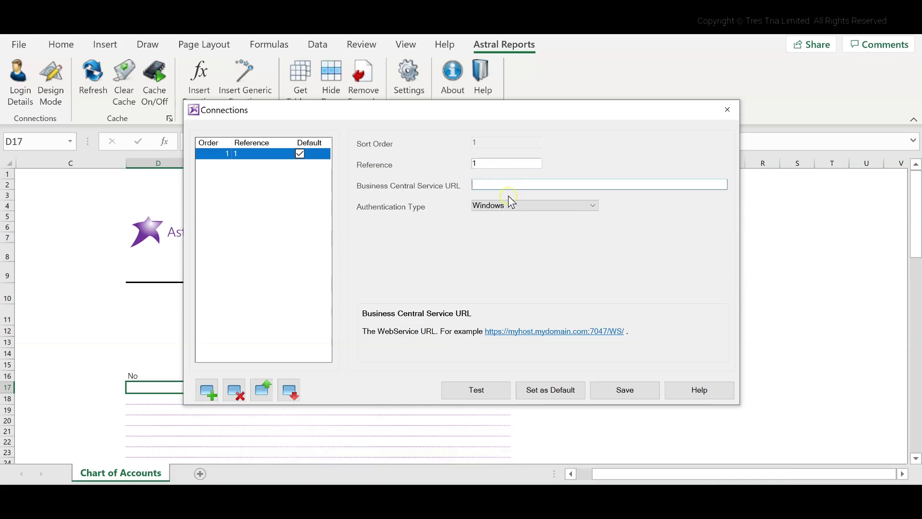
Step: Set the connection's authentication type to Office 365 and enable Use Astral 365 Authentication
click(510, 205)
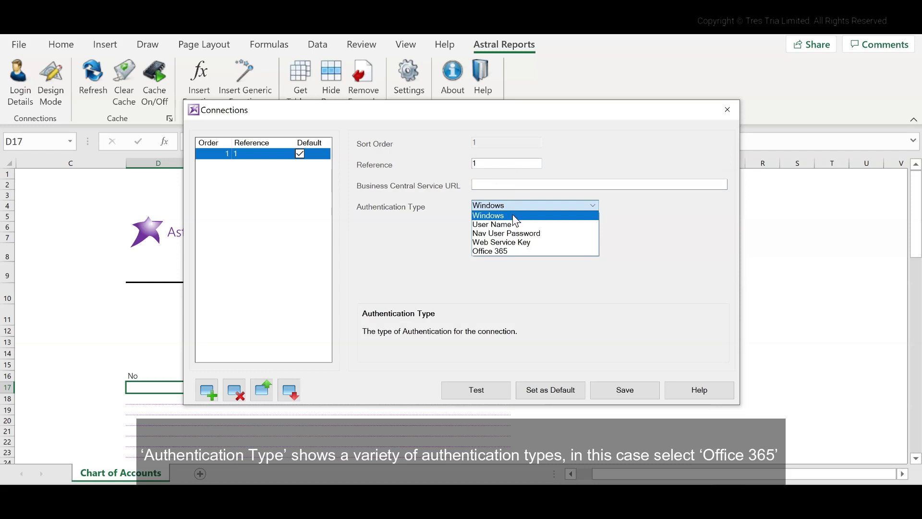
click(510, 252)
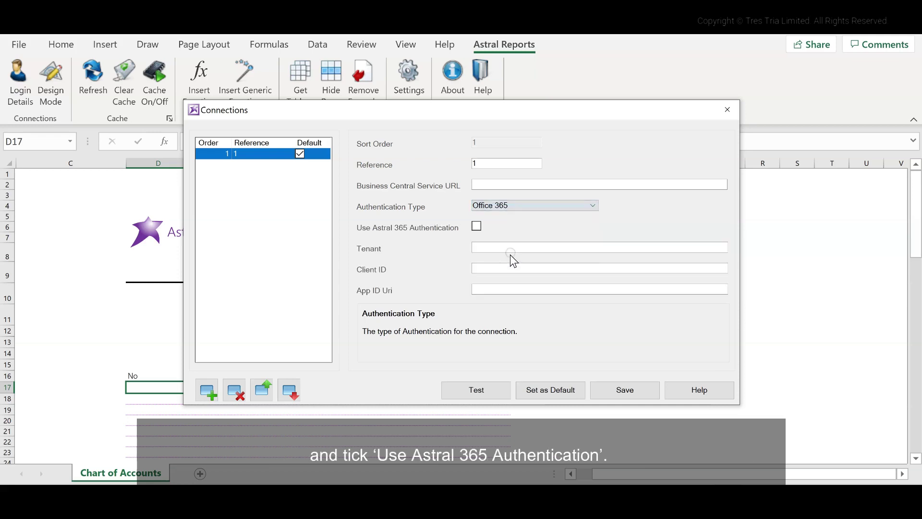
click(475, 228)
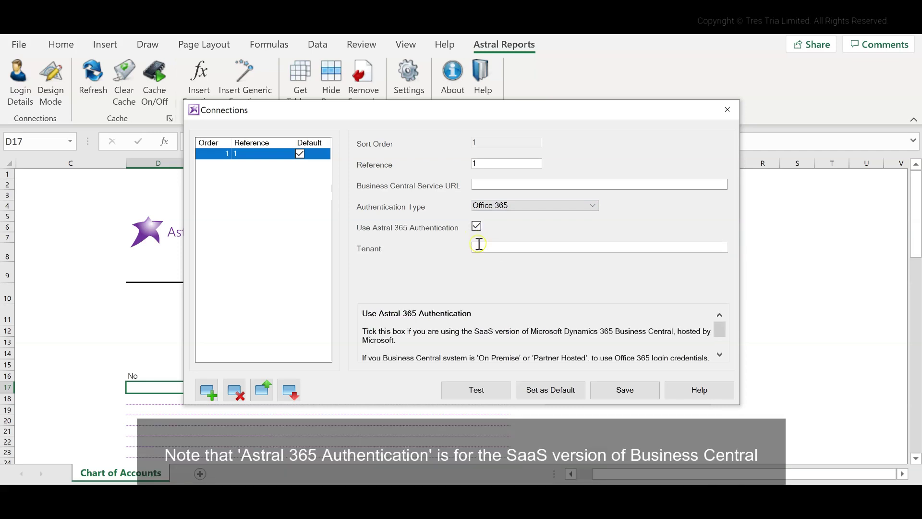
click(479, 247)
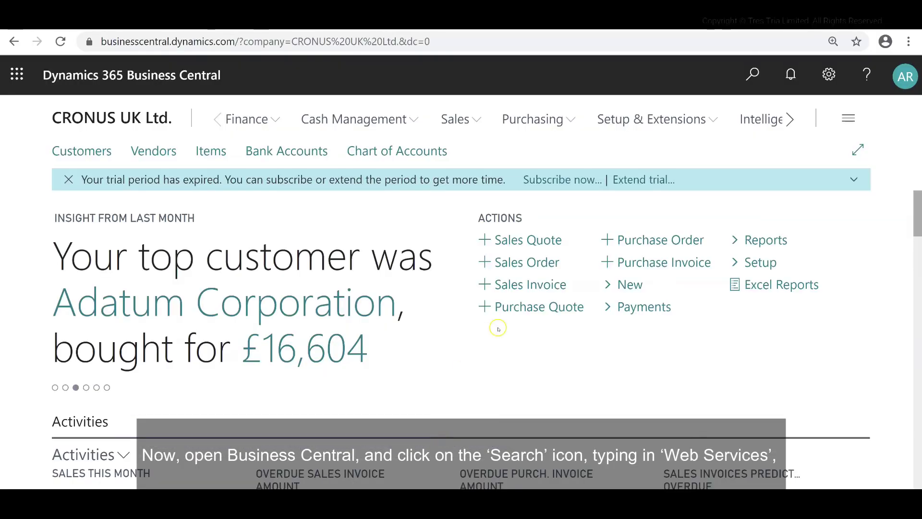
Step: Switch to Business Central, search for "WEB SERVI" and open the Web Services page
click(754, 79)
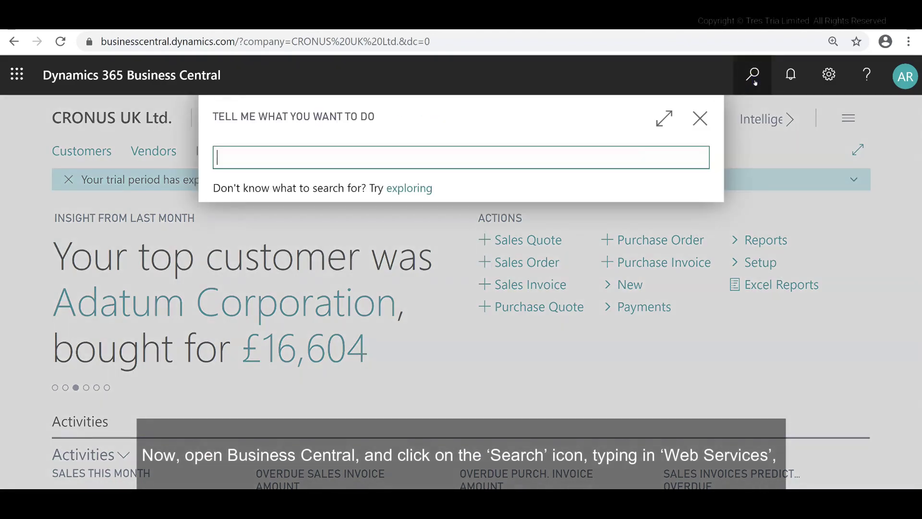
text(WEB)
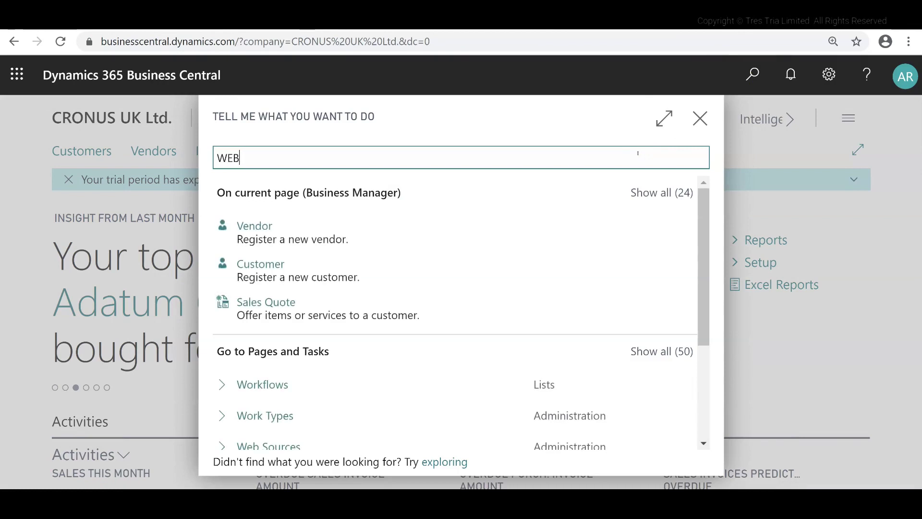
text( SERVI)
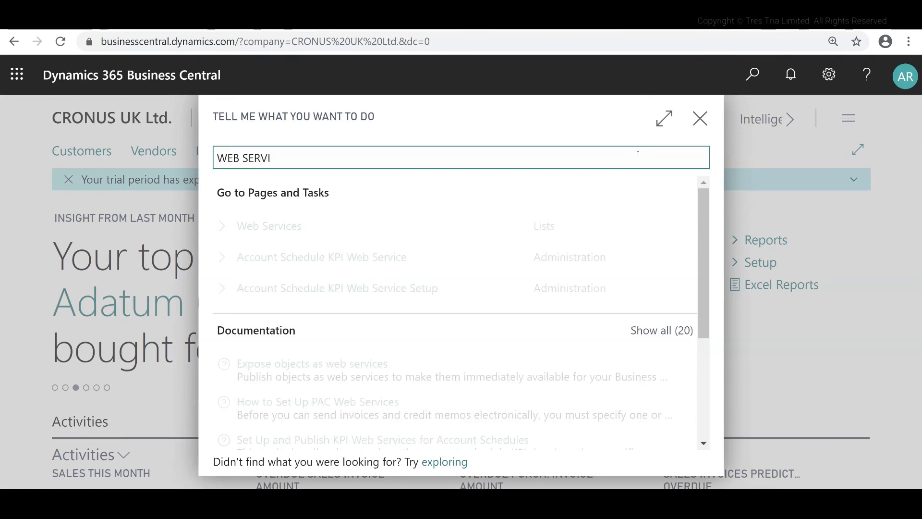
click(294, 225)
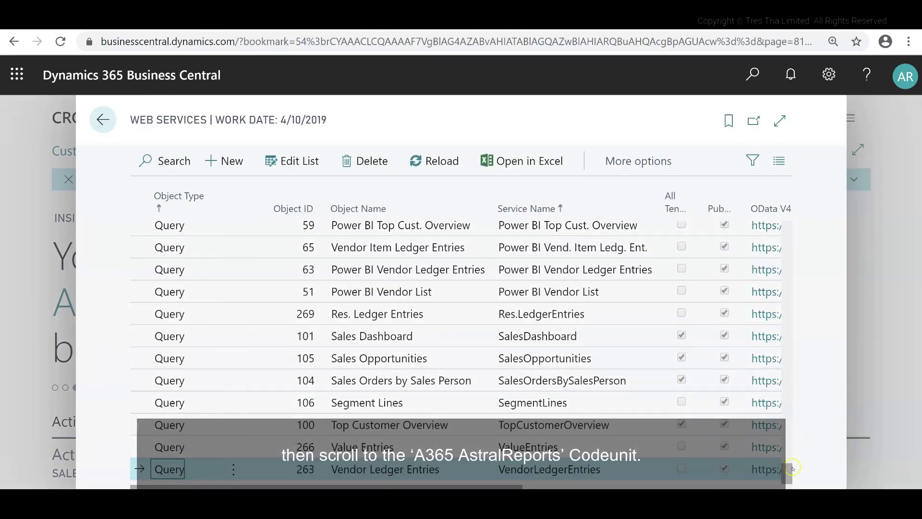
Step: Find the A365 AstralReports codeunit in the web services list and copy its SOAP URL
drag(790, 468, 811, 192)
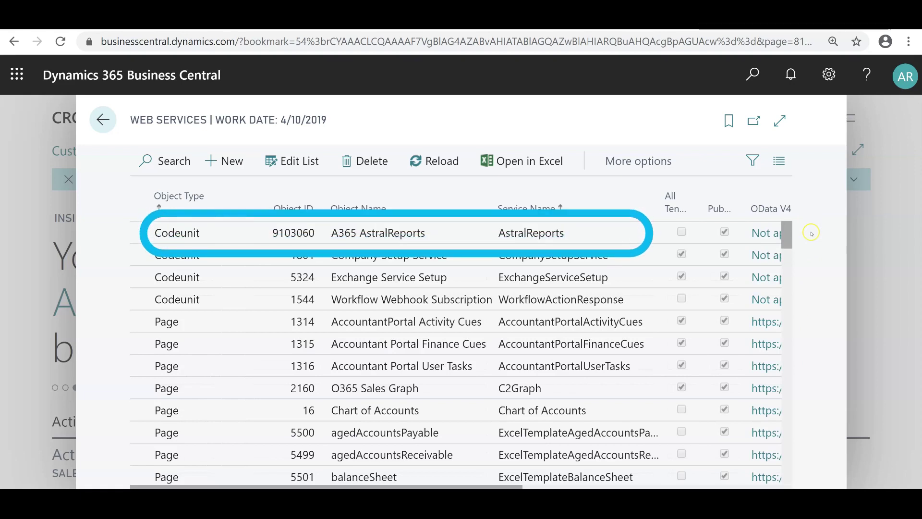
drag(507, 487, 776, 487)
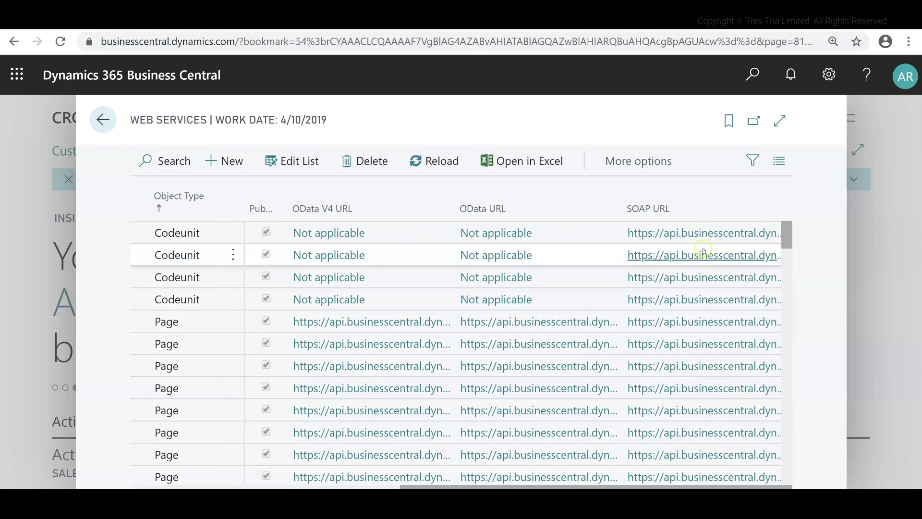
click(700, 234)
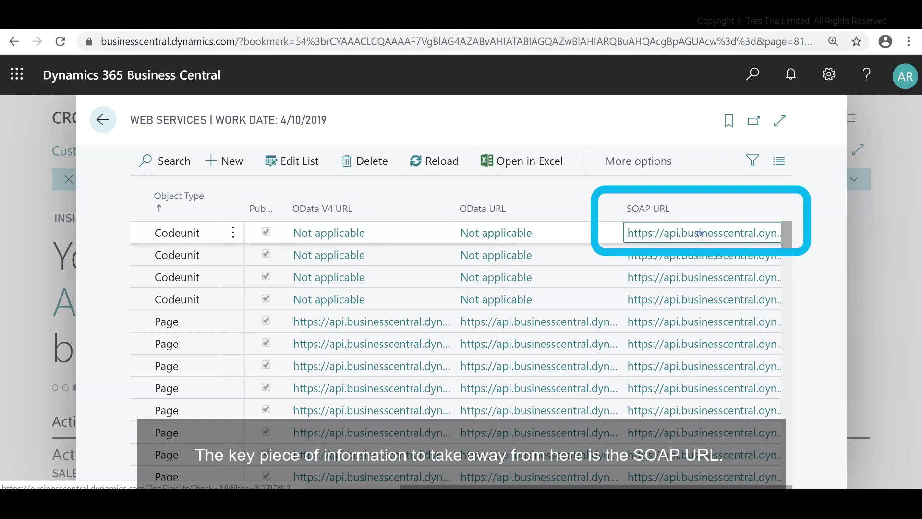
click(699, 235)
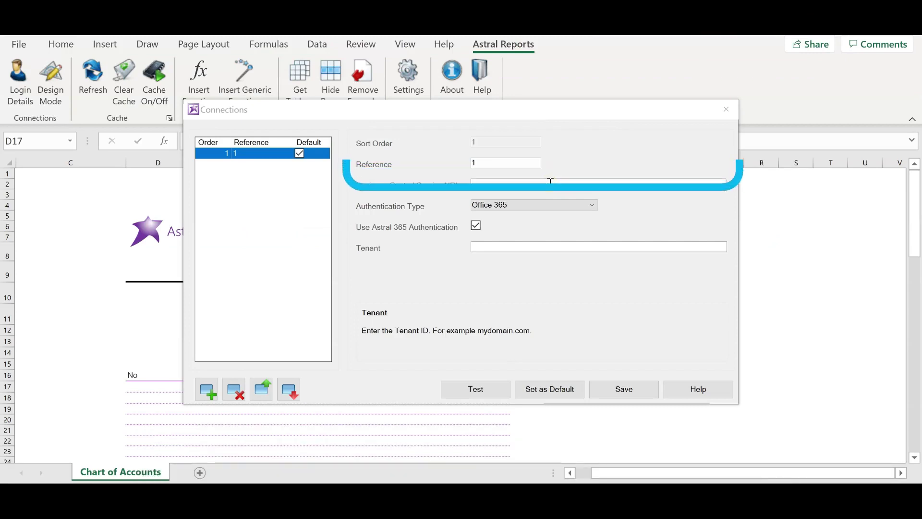
Step: Back in Excel, enter the SOAP URL up to /WS/ as the Business Central Service URL and set the Reference to CRONUSUK
text(https://api.businesscentral.dynamics.com/v2.0/g5r84e6s-15gf-94e6-w08r-6538h26j95mw/Sandbox/WS/)
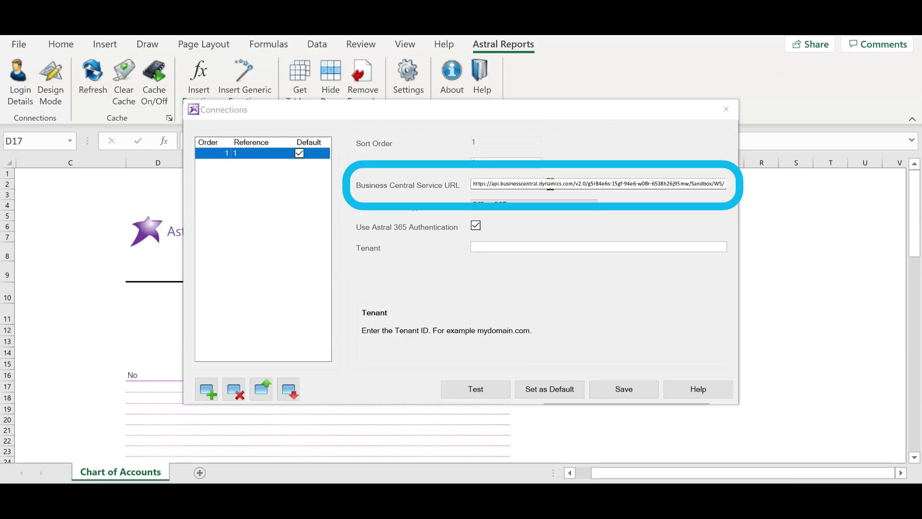
double_click(488, 163)
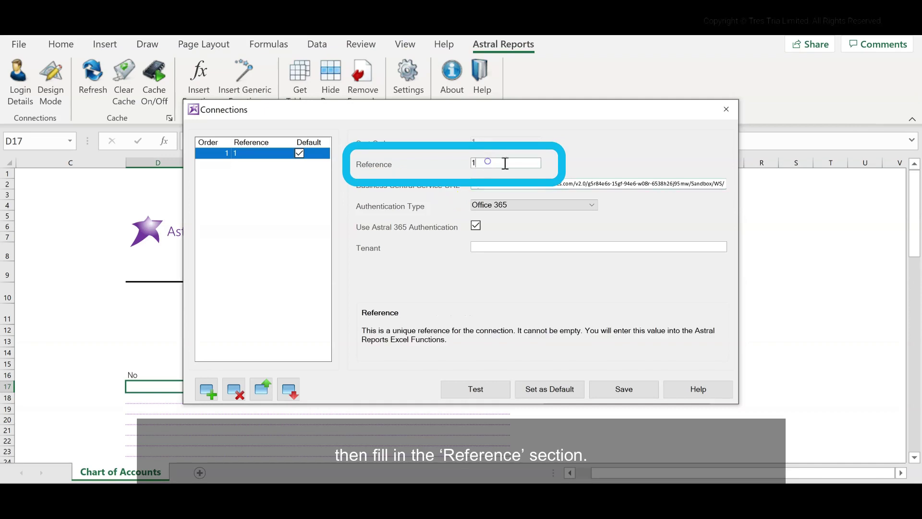
text(CRONN)
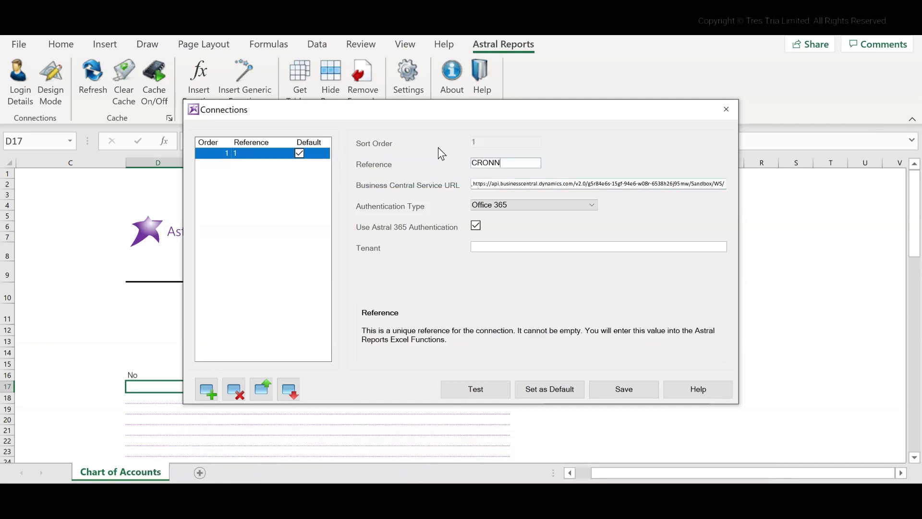
key(BackSpace)
text(USUK)
key(Tab)
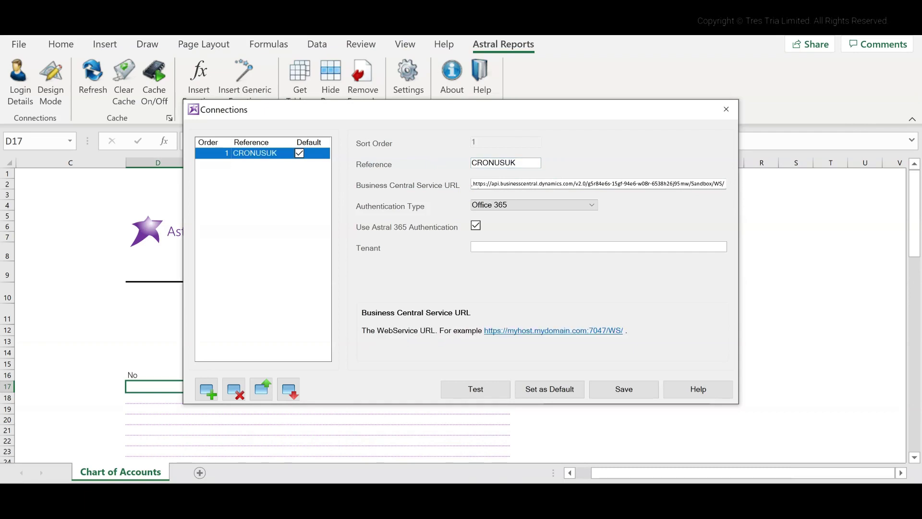
key(Tab)
key(Tab)
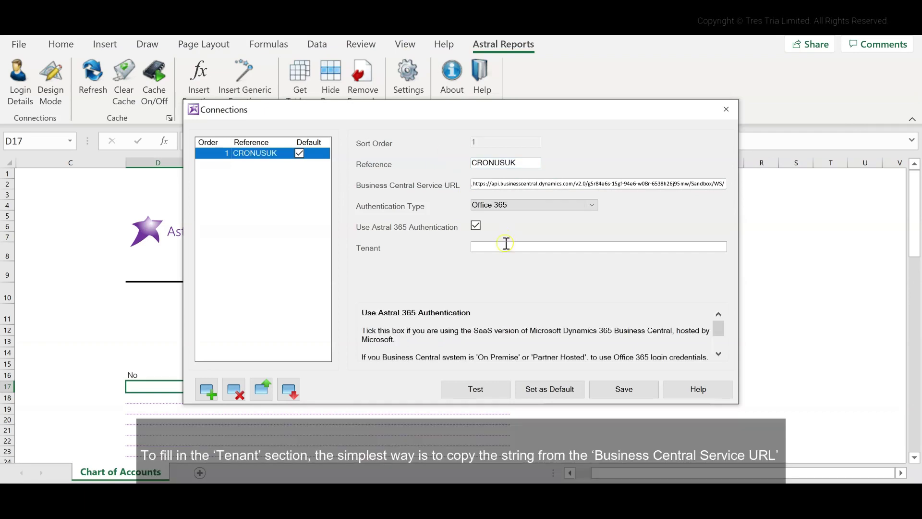
Step: Fill in the Tenant field with the tenant ID string taken from the Business Central Service URL
click(502, 246)
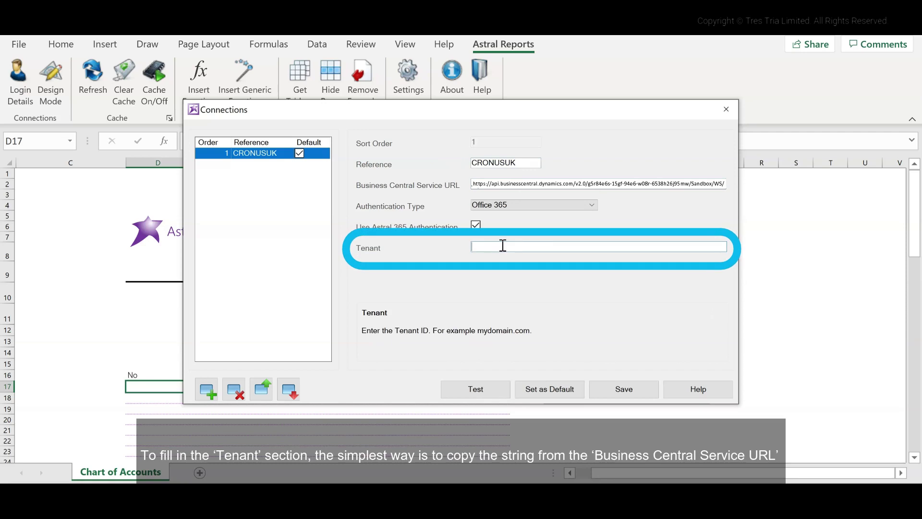
click(507, 243)
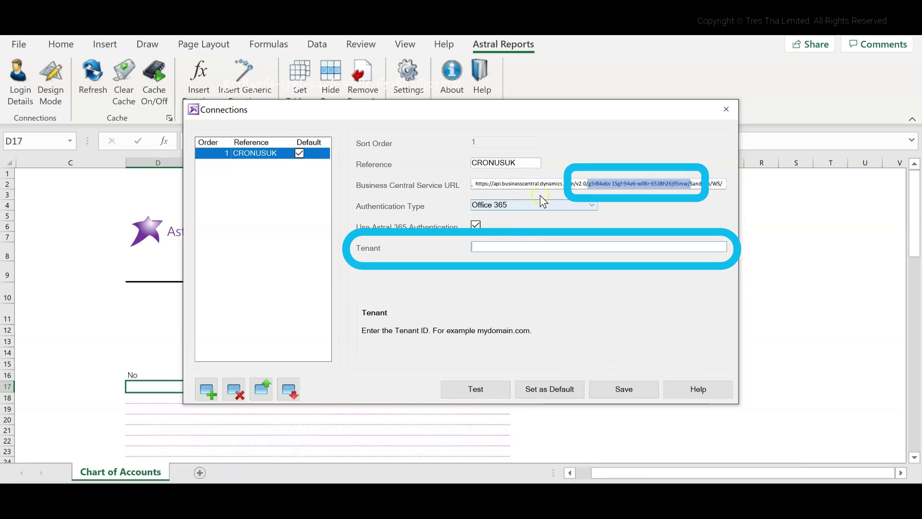
text(g5r84e6s-15gf-94e6-w08r-6538h26j95mw)
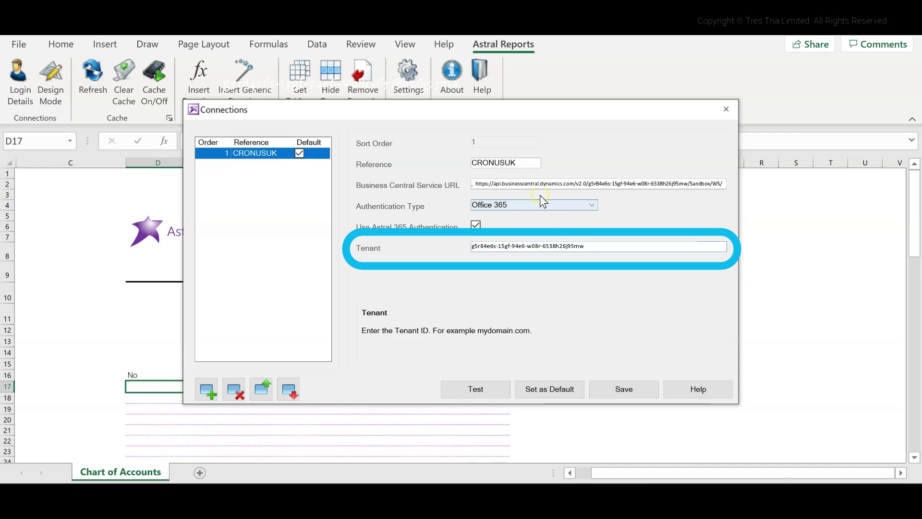
Step: Save the CRONUSUK connection and test it, declining to be prompted for credentials, and dismiss the test result
click(654, 391)
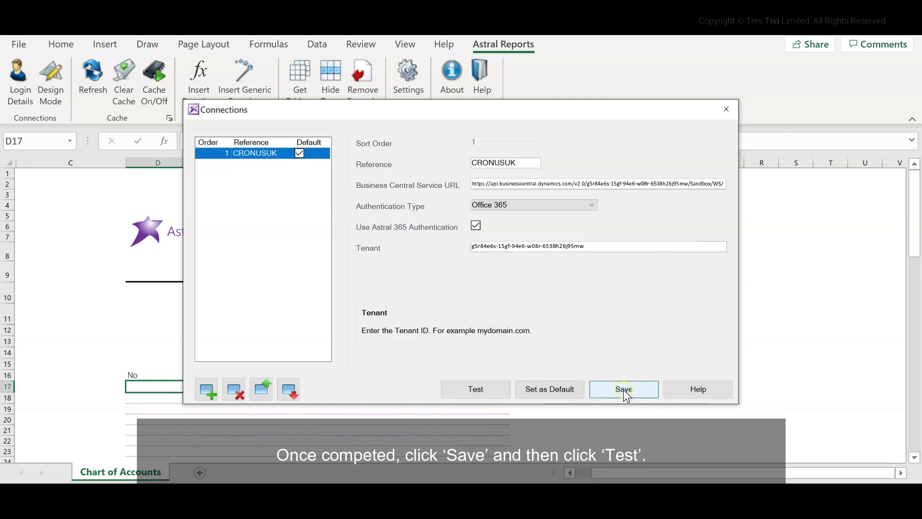
click(502, 394)
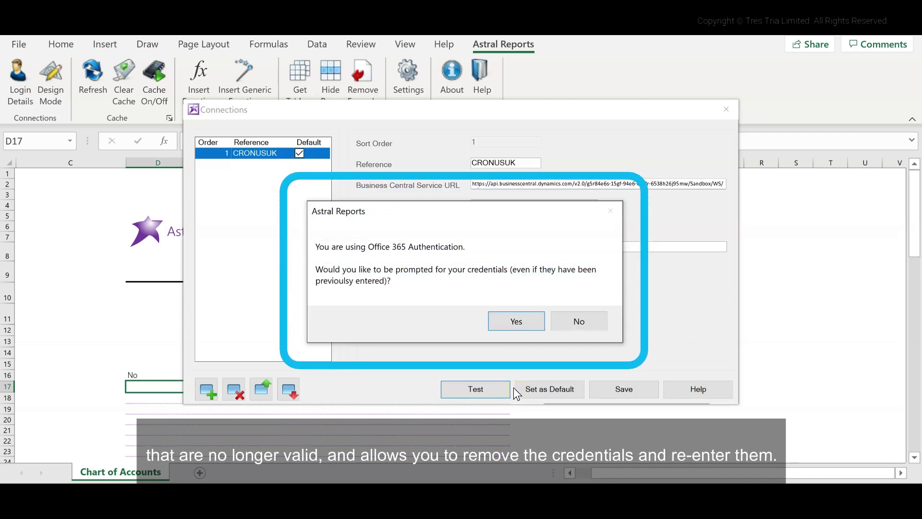
click(510, 390)
click(571, 324)
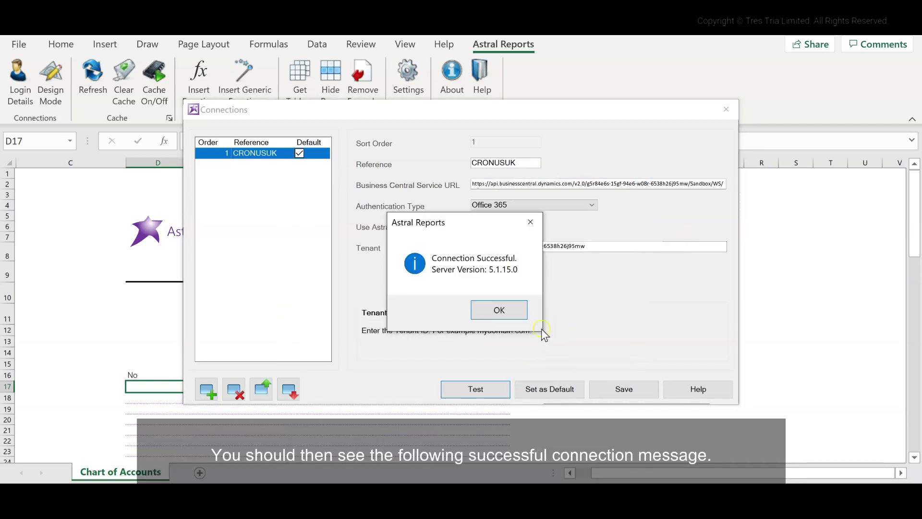
click(496, 324)
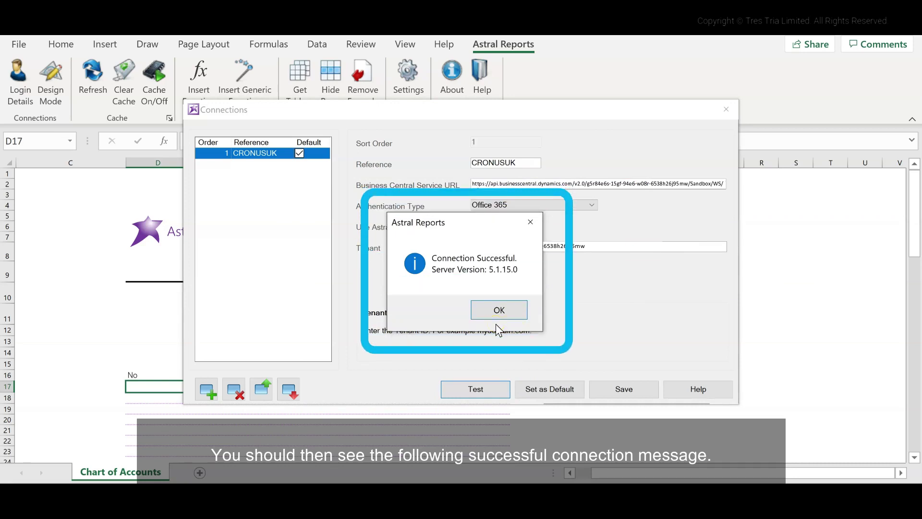
click(490, 317)
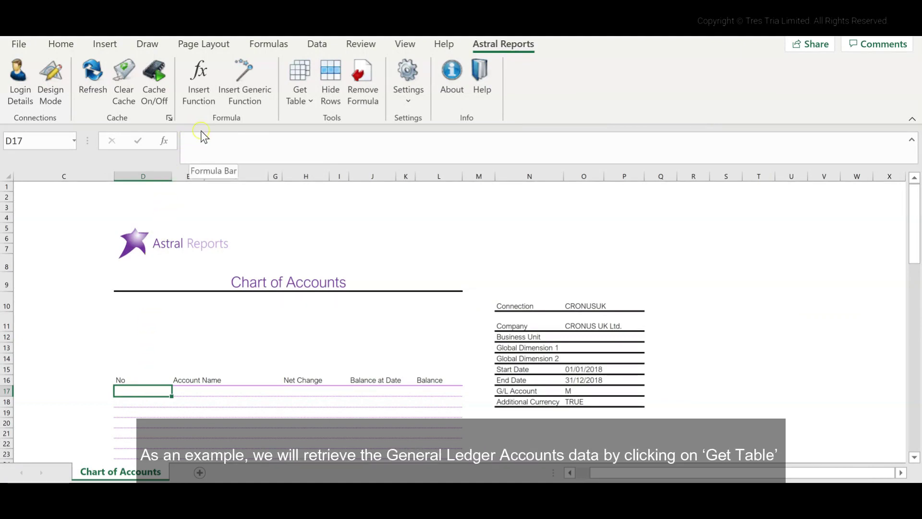
Step: Retrieve the General Ledger Accounts table from the company CRONUS UK Ltd. into the No column starting at D17
click(315, 106)
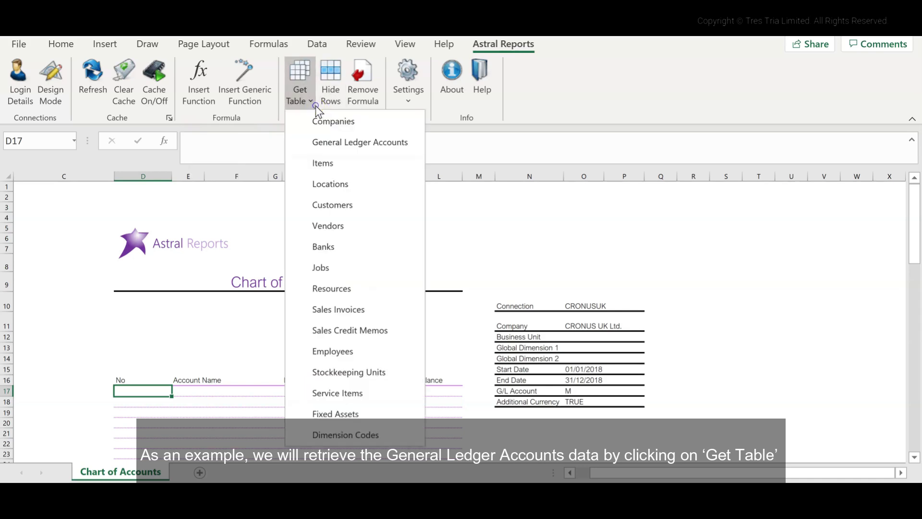
click(317, 142)
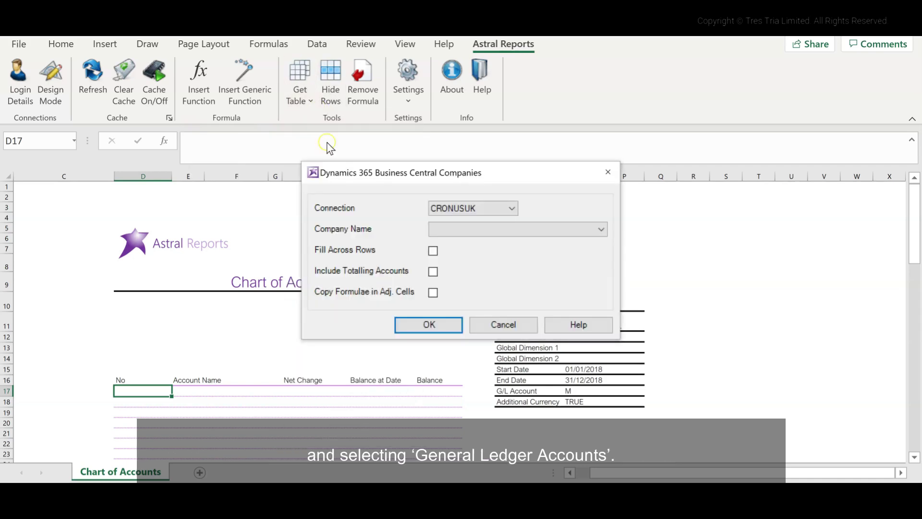
click(432, 228)
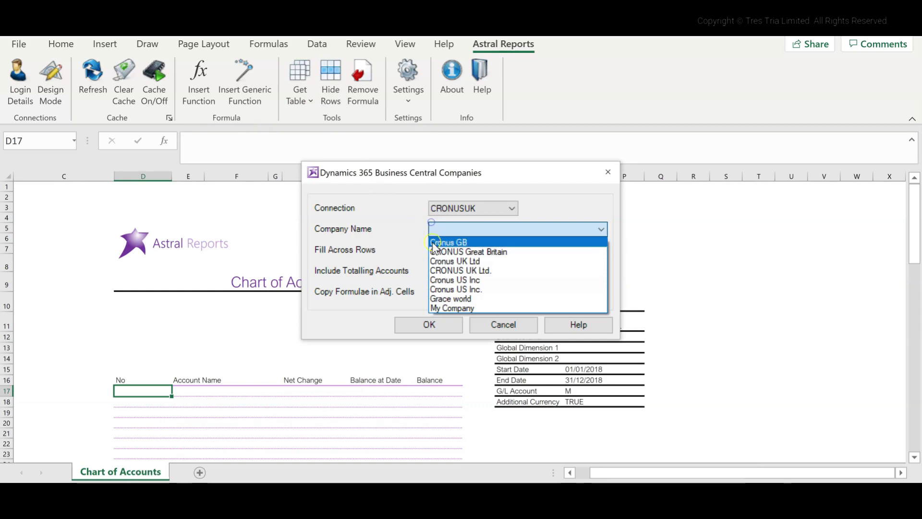
click(435, 270)
click(429, 323)
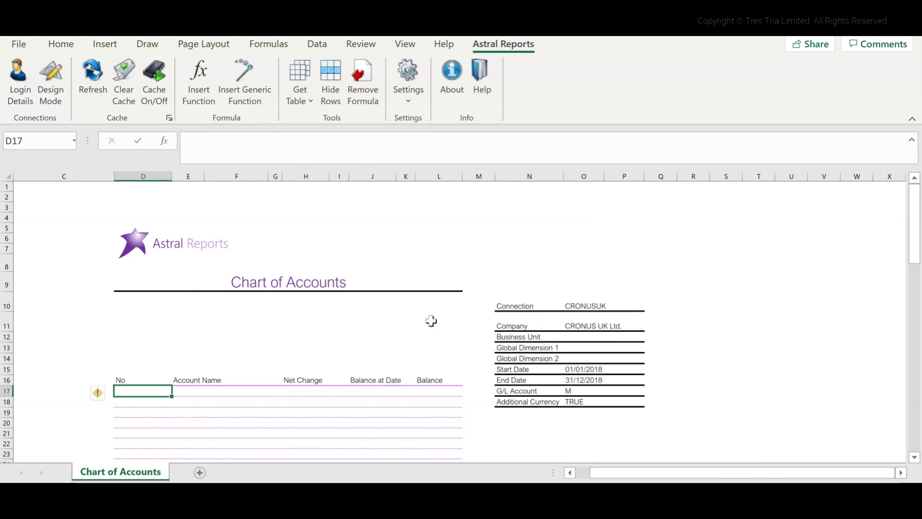
Step: Insert the Astral Reports function BC_GLName into E17, the first Account Name cell
click(192, 392)
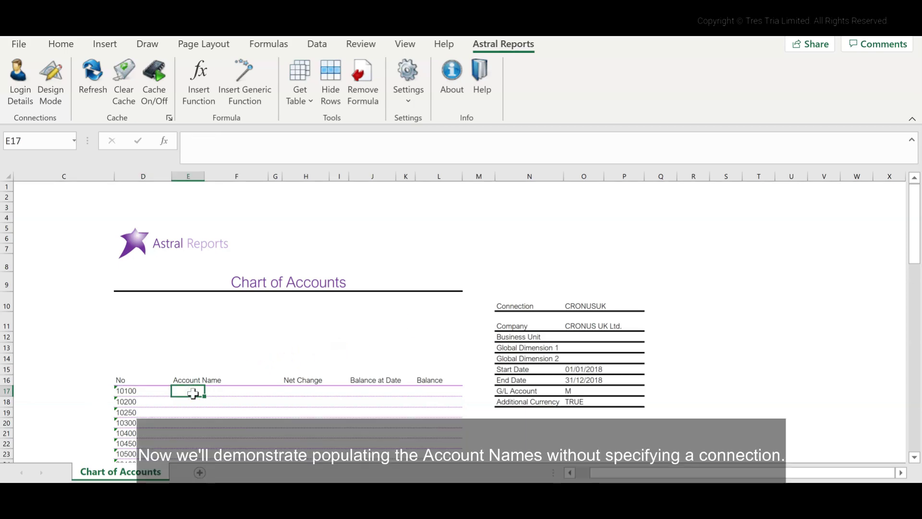
click(191, 99)
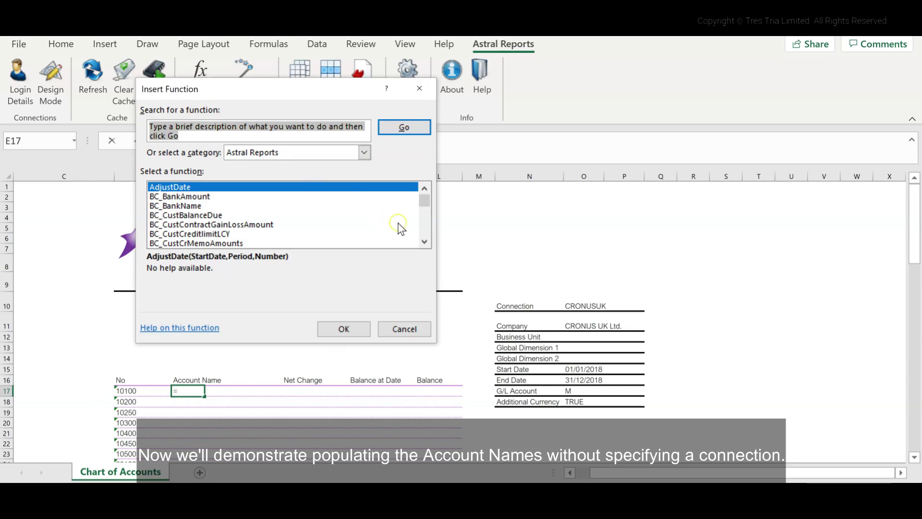
click(426, 233)
click(426, 234)
click(426, 234)
click(425, 234)
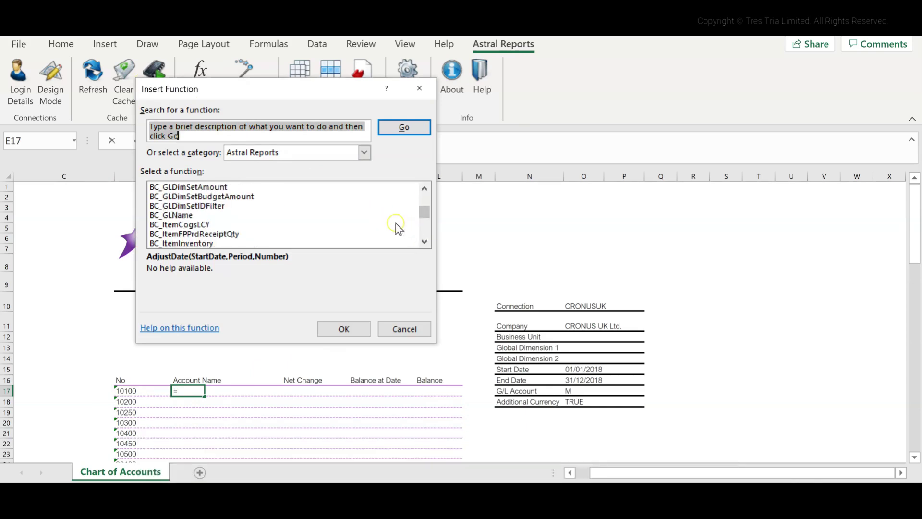
click(378, 215)
click(344, 328)
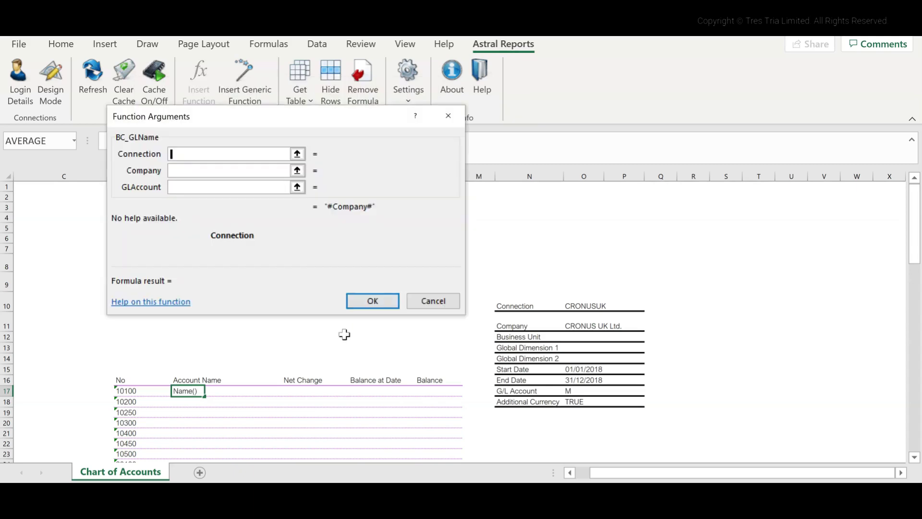
Step: Complete the BC_GLName arguments with Connection blank, Company as the absolute reference $O$11 and GLAccount as D17, and confirm the formula
click(282, 171)
click(590, 320)
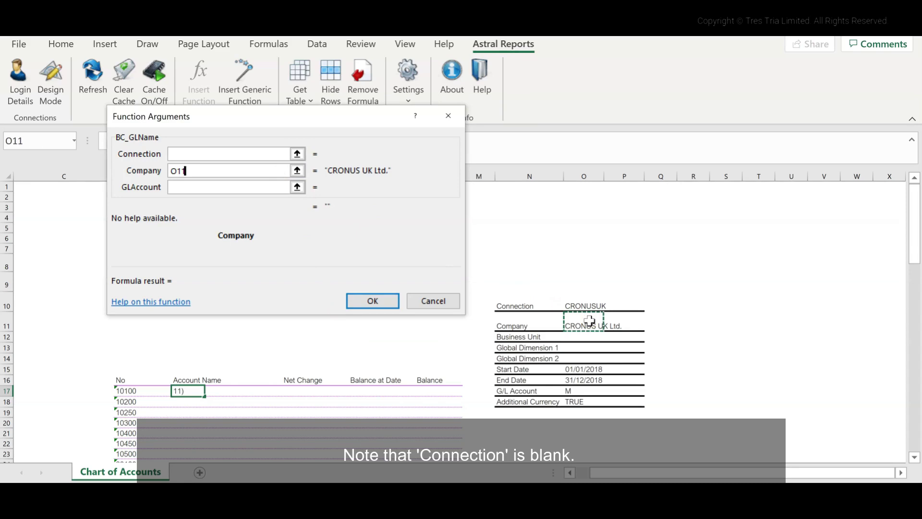
key(F4)
key(Tab)
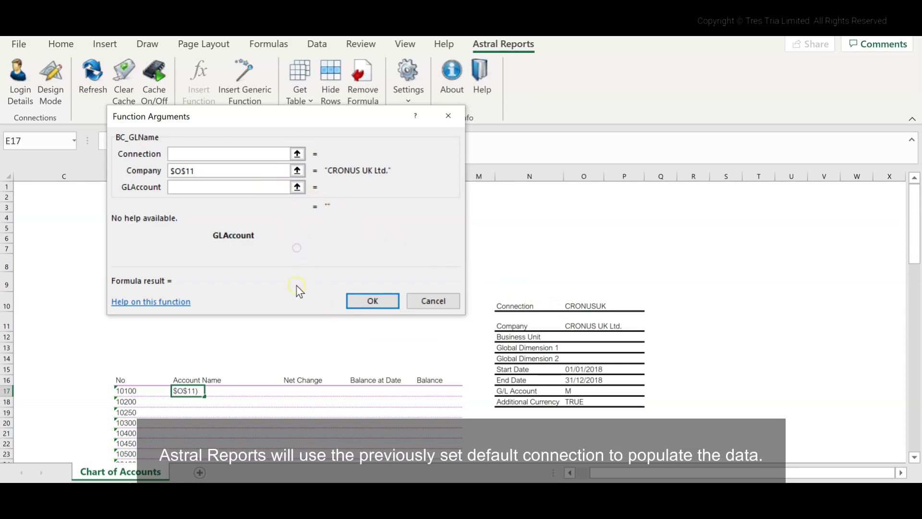
click(124, 390)
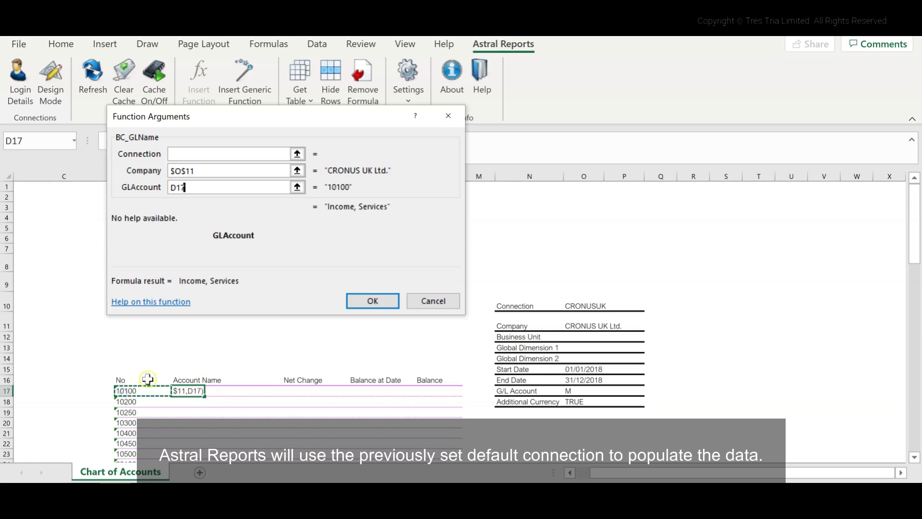
click(373, 301)
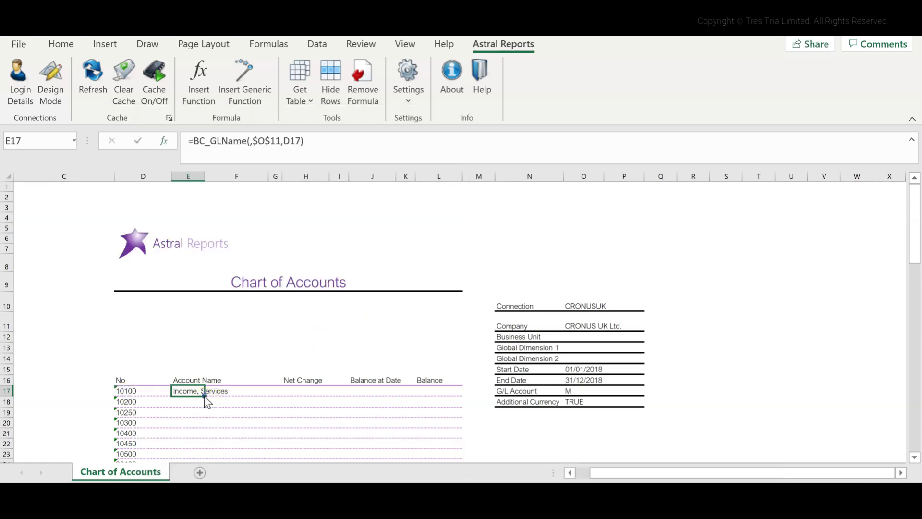
click(273, 392)
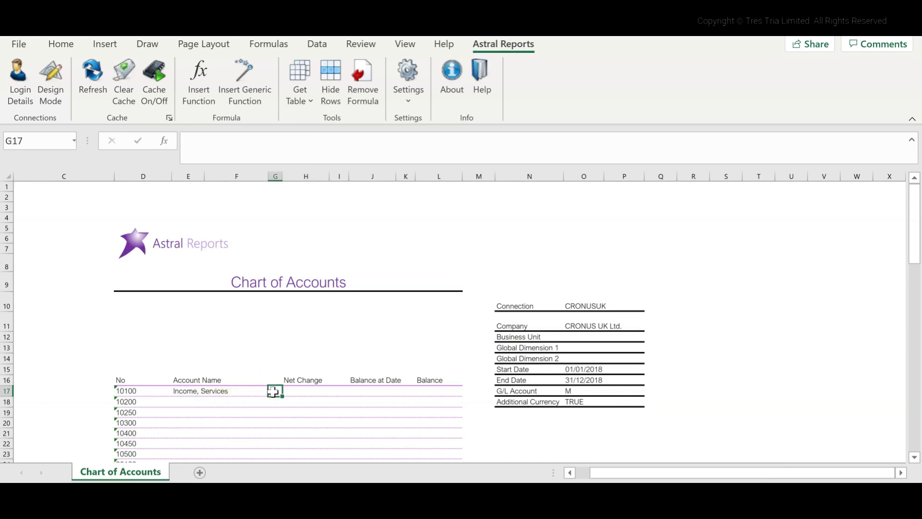